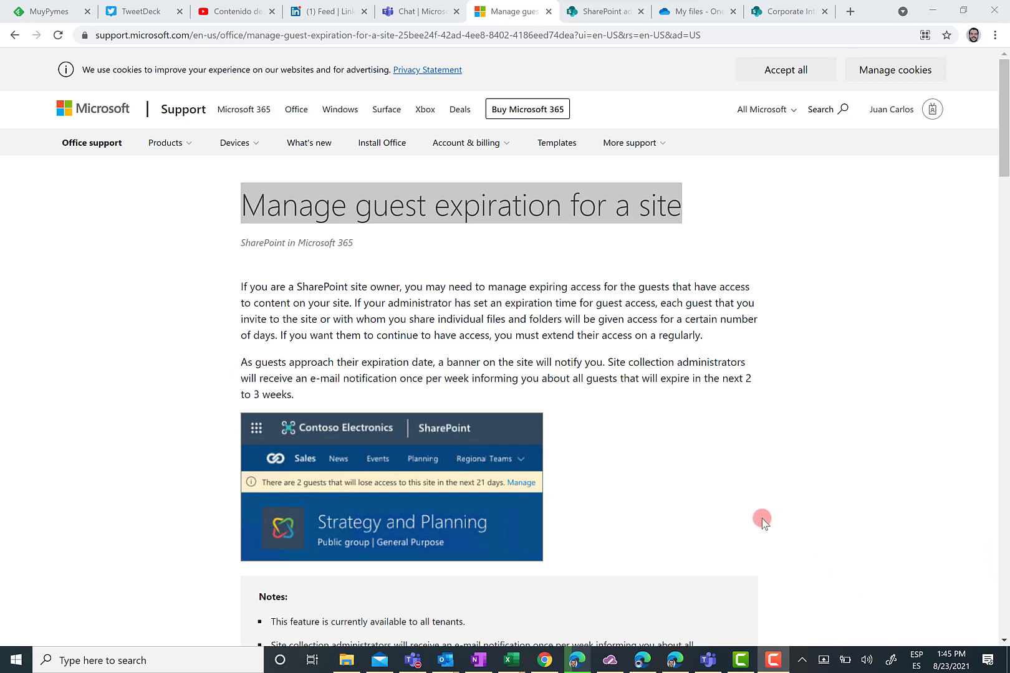
- Scroll through the guest expiration article's notes
left_click(289, 291)
scroll(289, 289, "down", 1)
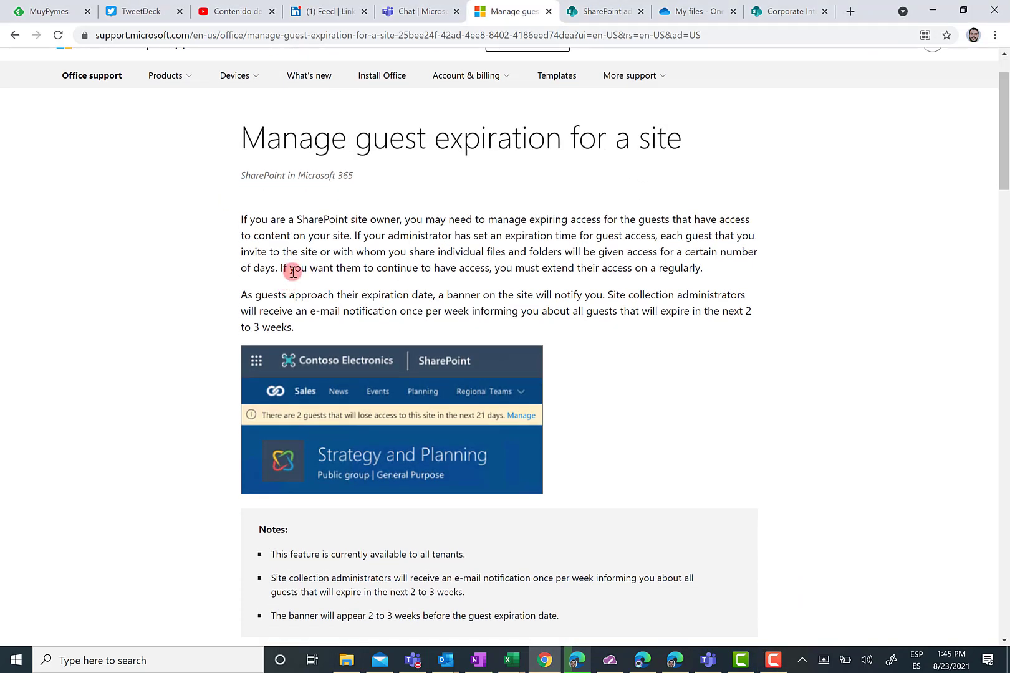
scroll(306, 221, "down", 1)
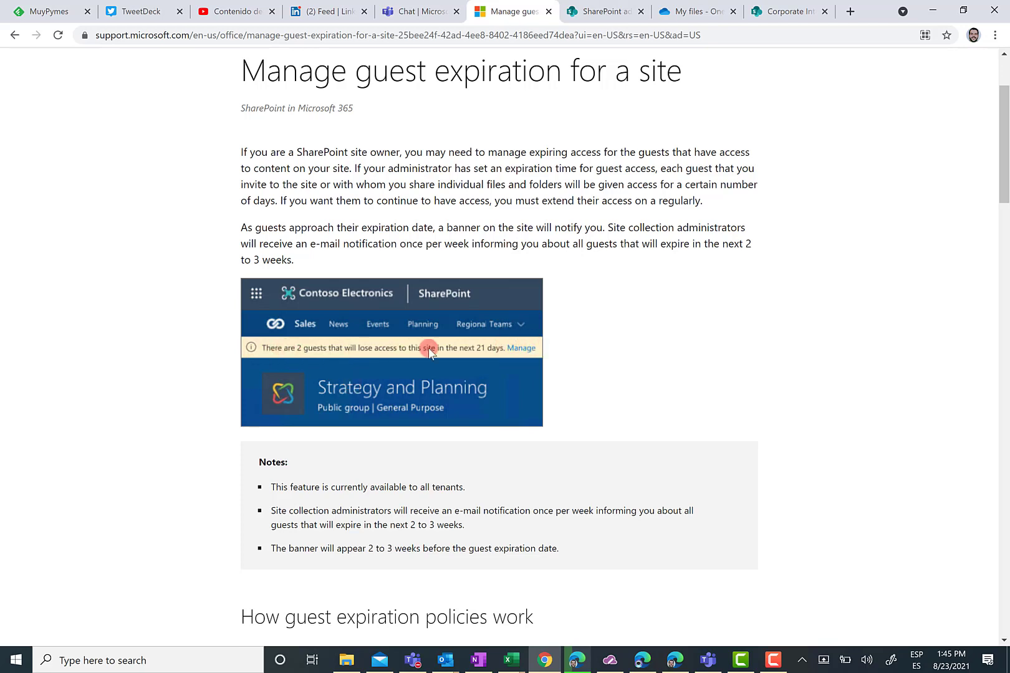
scroll(258, 345, "down", 1)
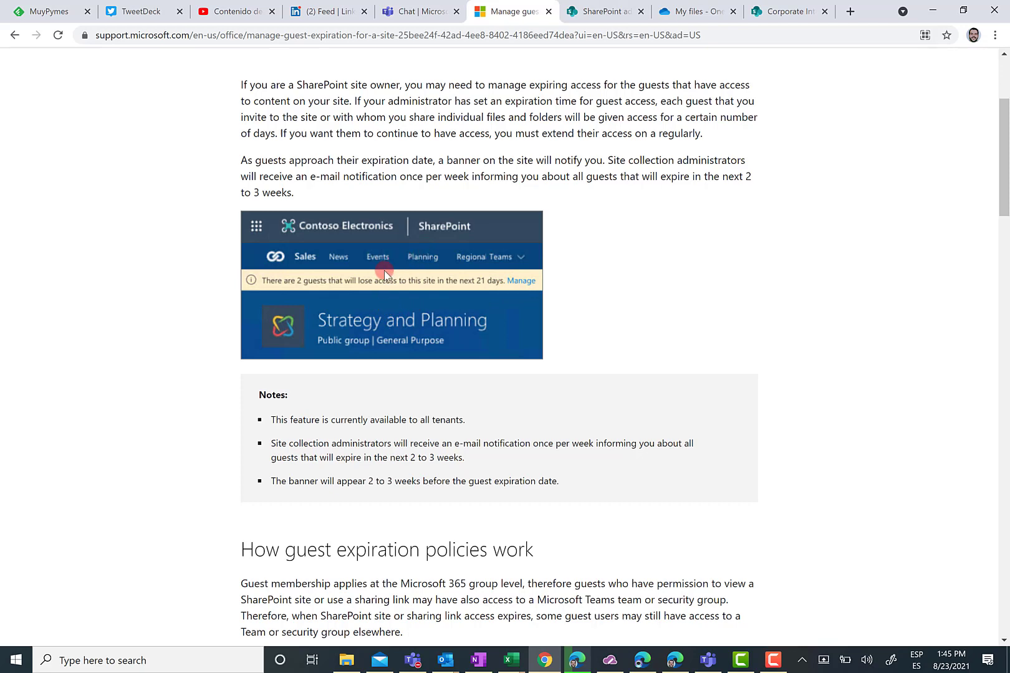
scroll(384, 270, "down", 1)
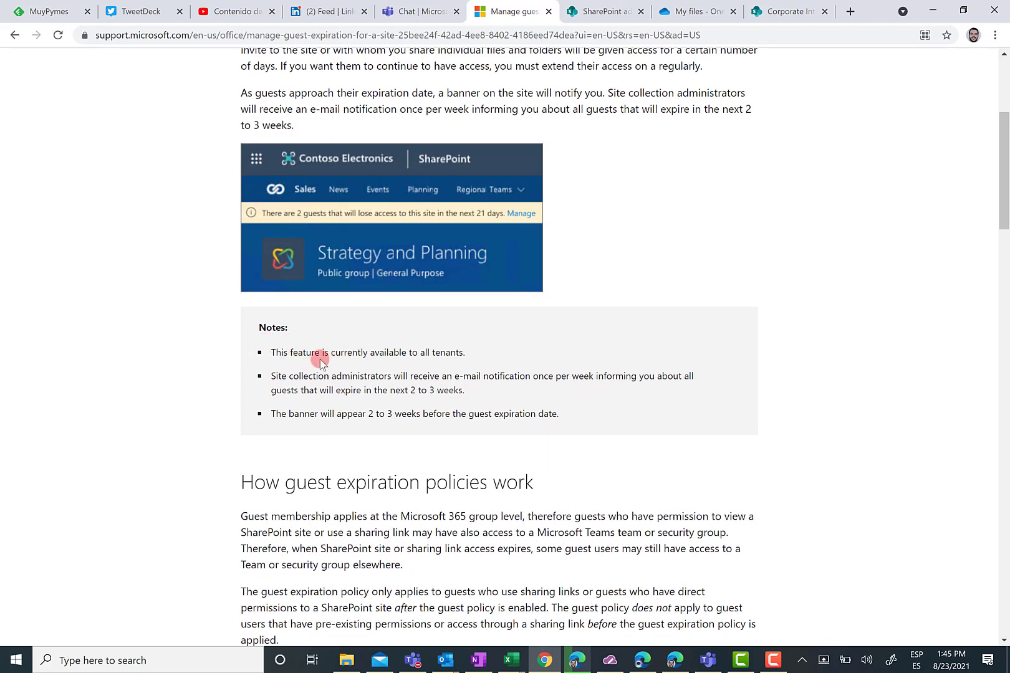
- Highlight the note on availability to all tenants, then read on through the removal steps and FAQs
left_click_drag(471, 357, 263, 353)
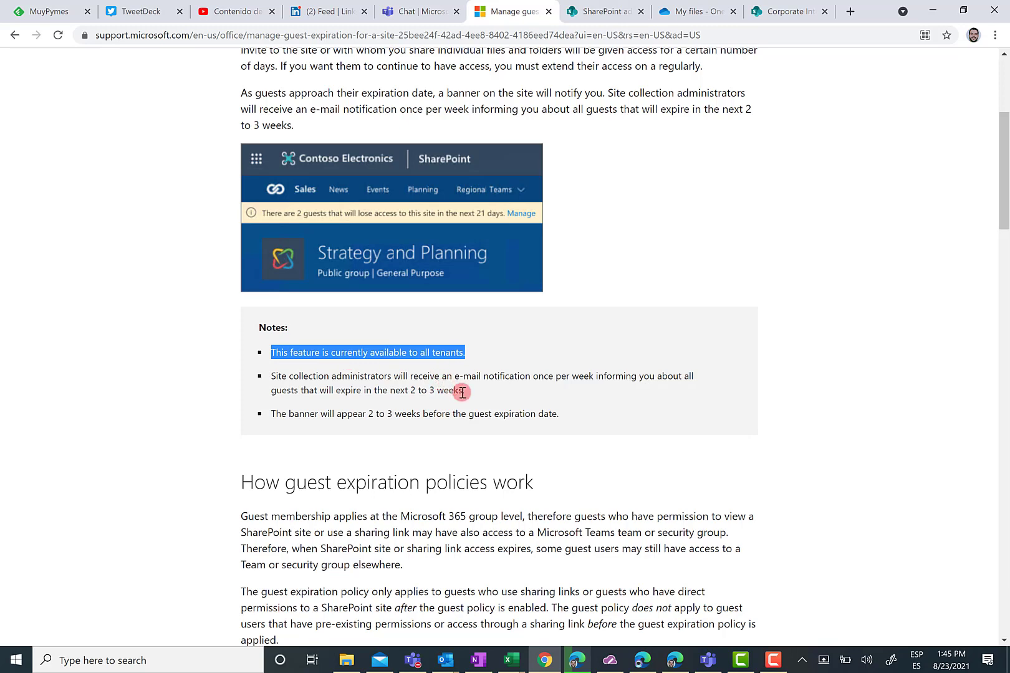
scroll(324, 406, "down", 4)
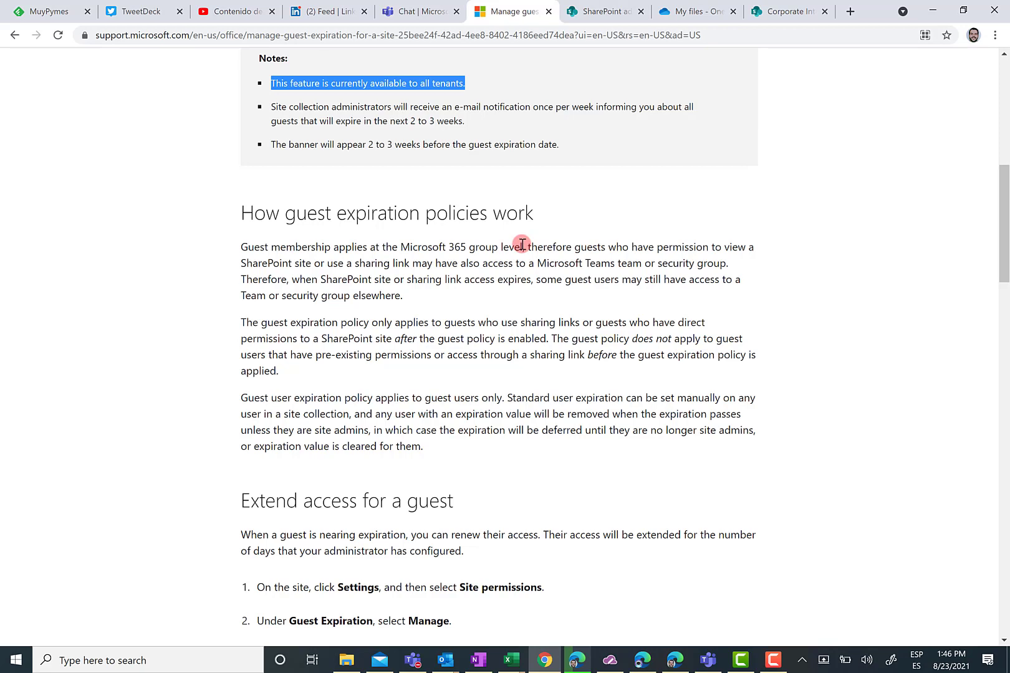
scroll(522, 245, "down", 5)
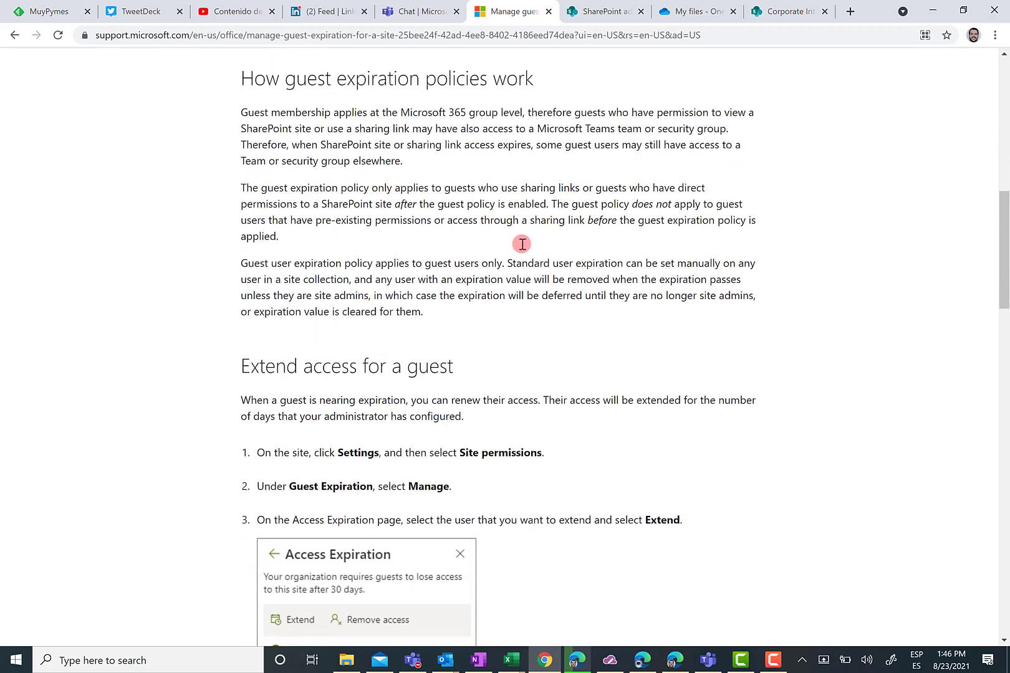
scroll(483, 251, "down", 1)
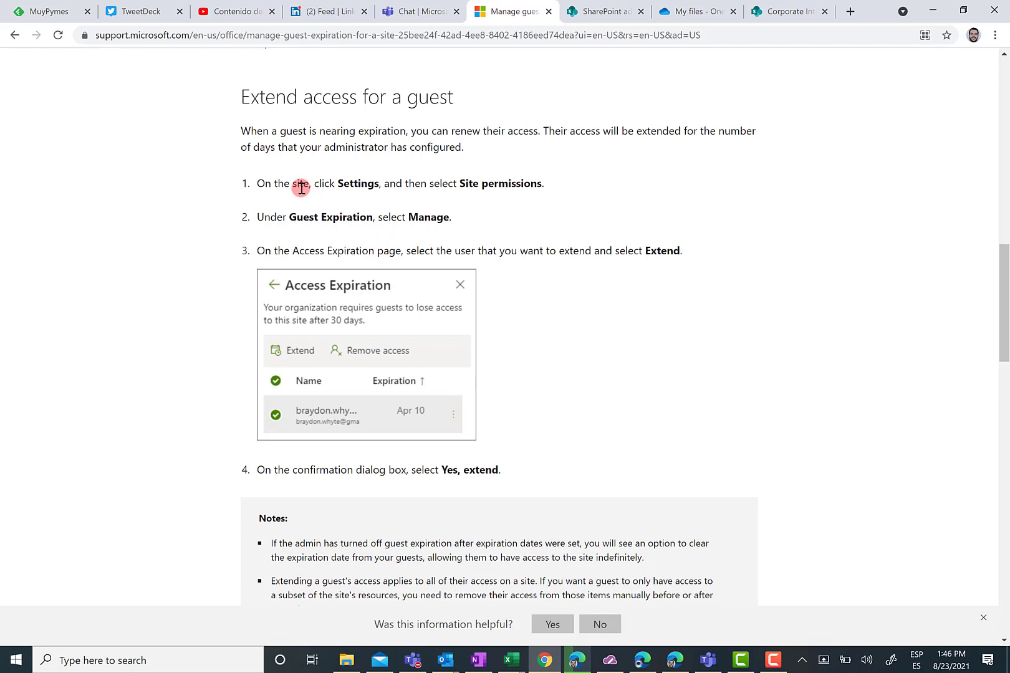
scroll(300, 187, "down", 6)
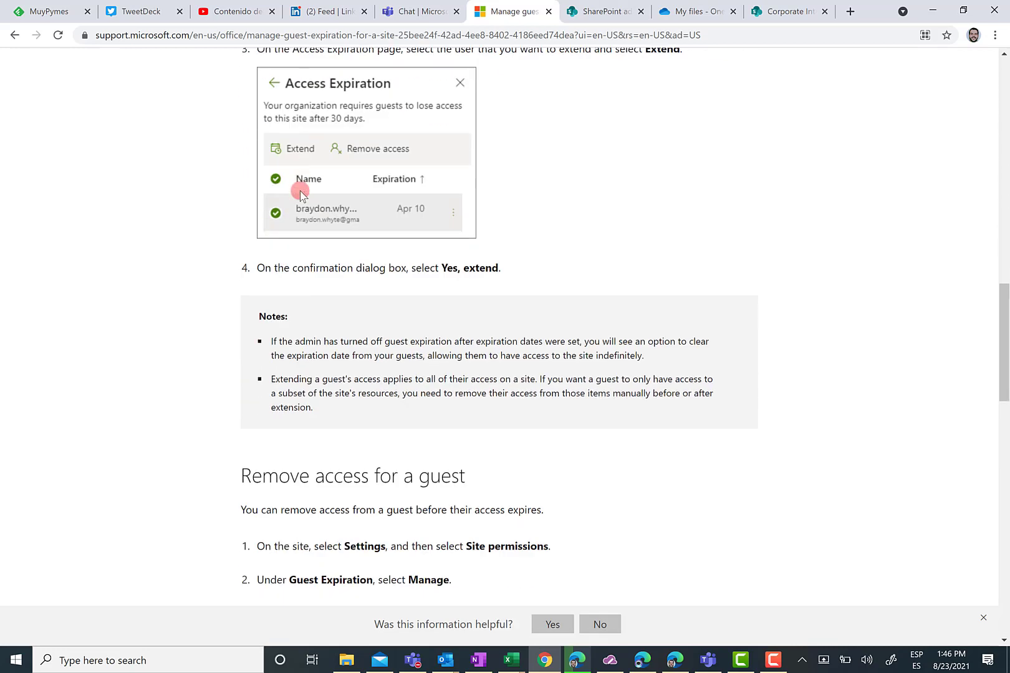
scroll(302, 195, "down", 1)
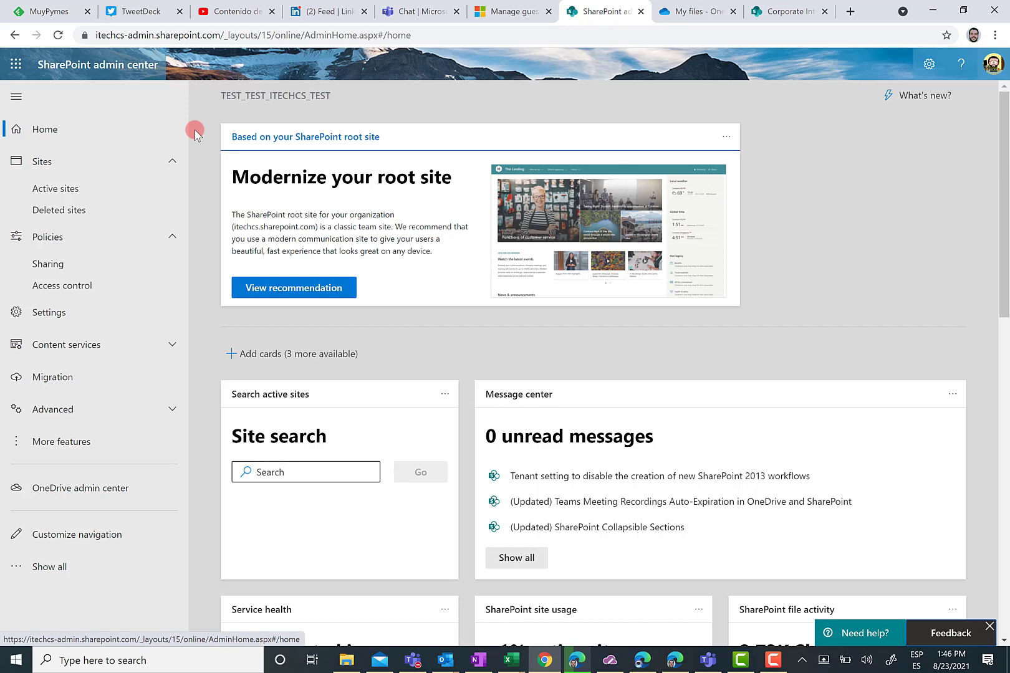
- Check under Policies > Sharing > More external sharing settings that guest access expires after 60 days
left_click(50, 264)
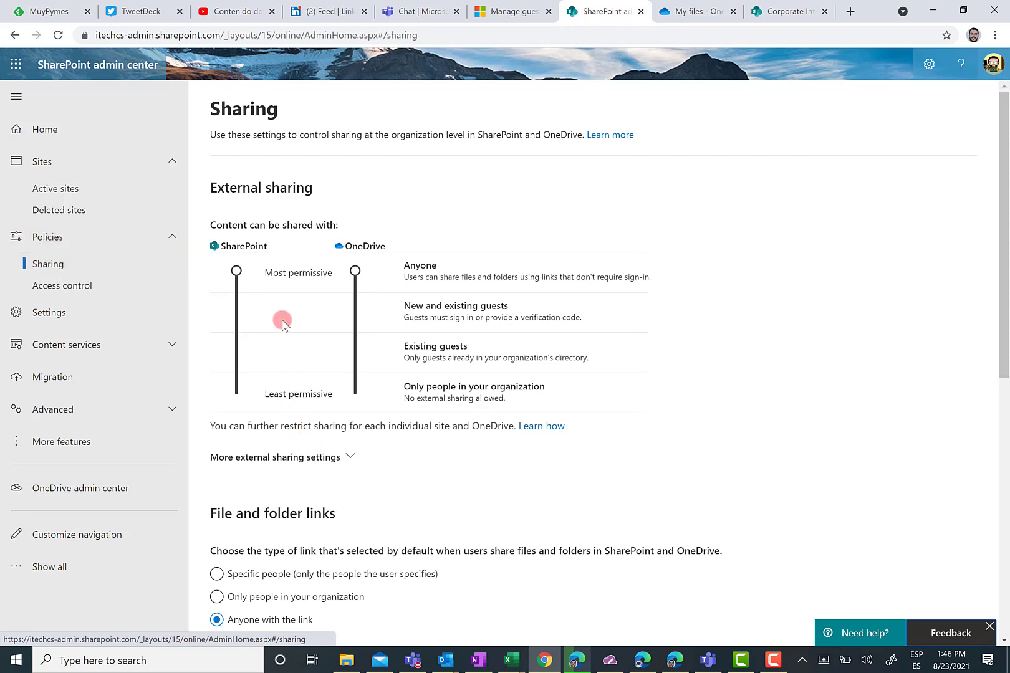
scroll(281, 323, "down", 1)
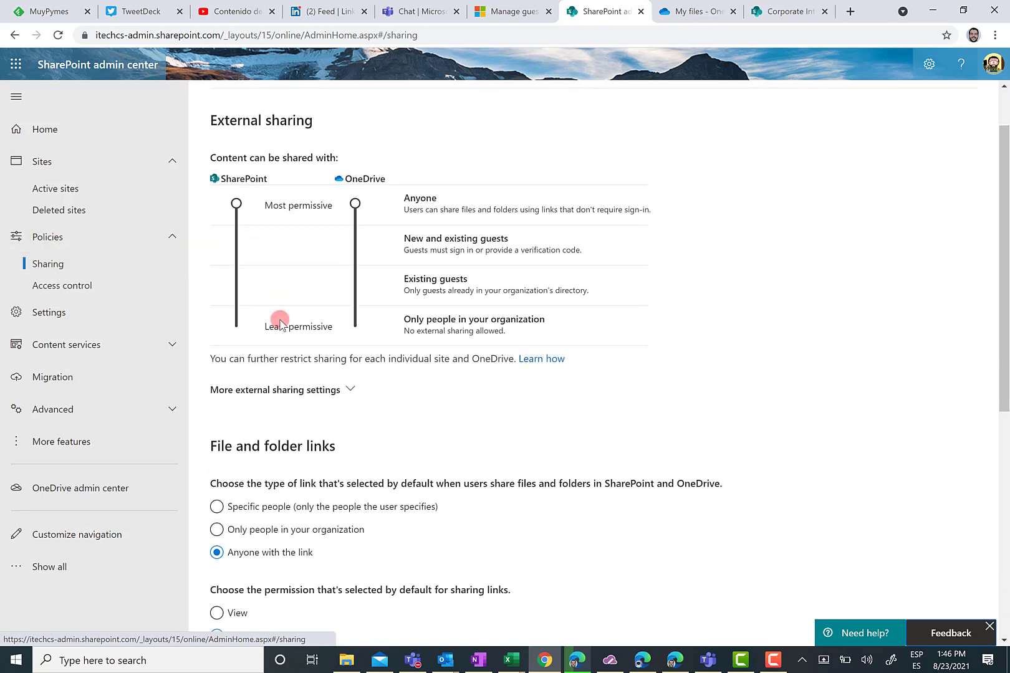
left_click(295, 391)
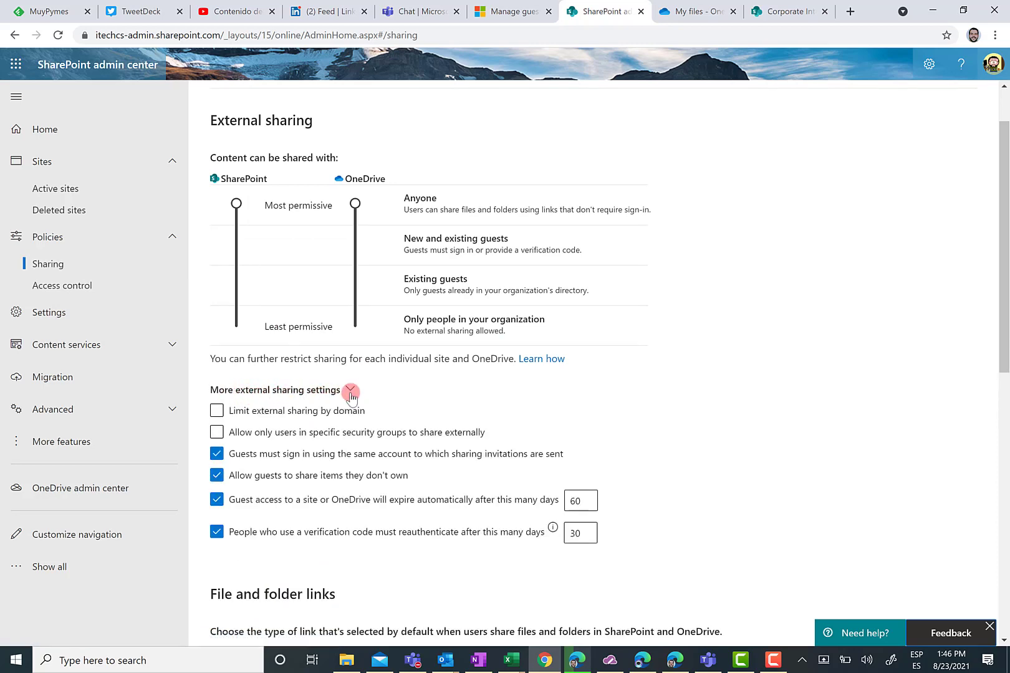
scroll(330, 391, "down", 1)
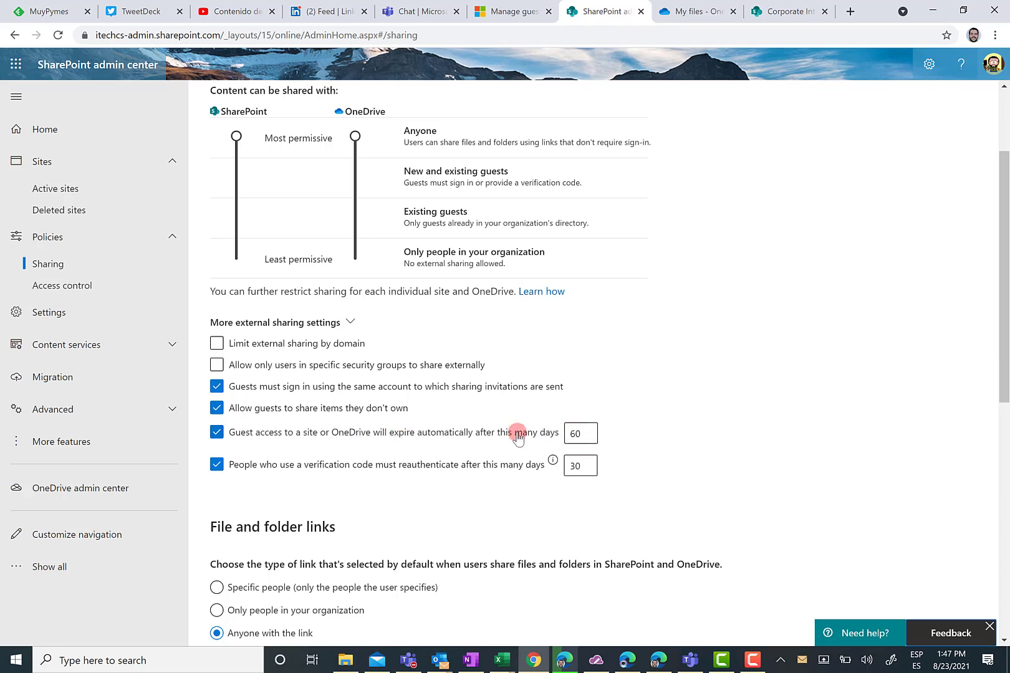
- Search Active sites for 'in' and show the Corporate Intranet site's Policies tab
left_click(67, 187)
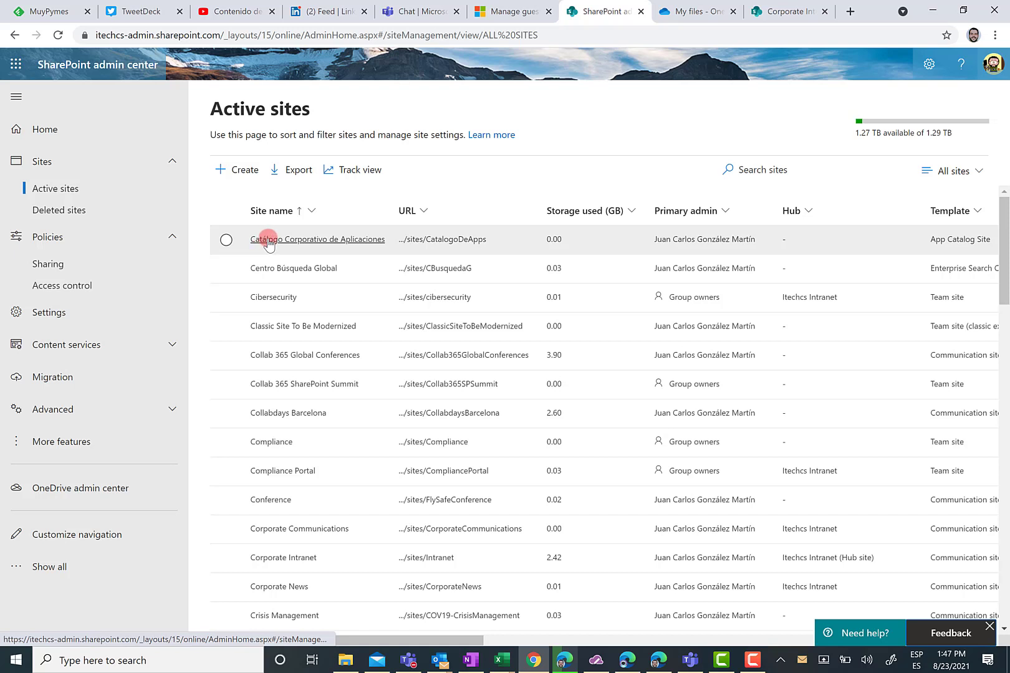
left_click(770, 168)
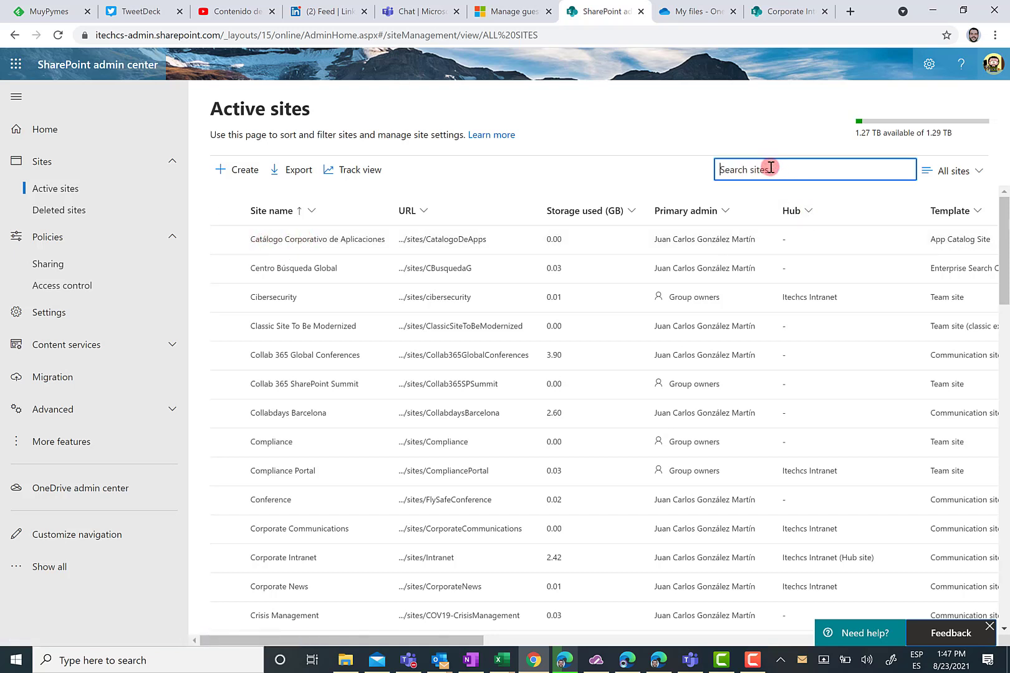
type("intranet")
key("Return")
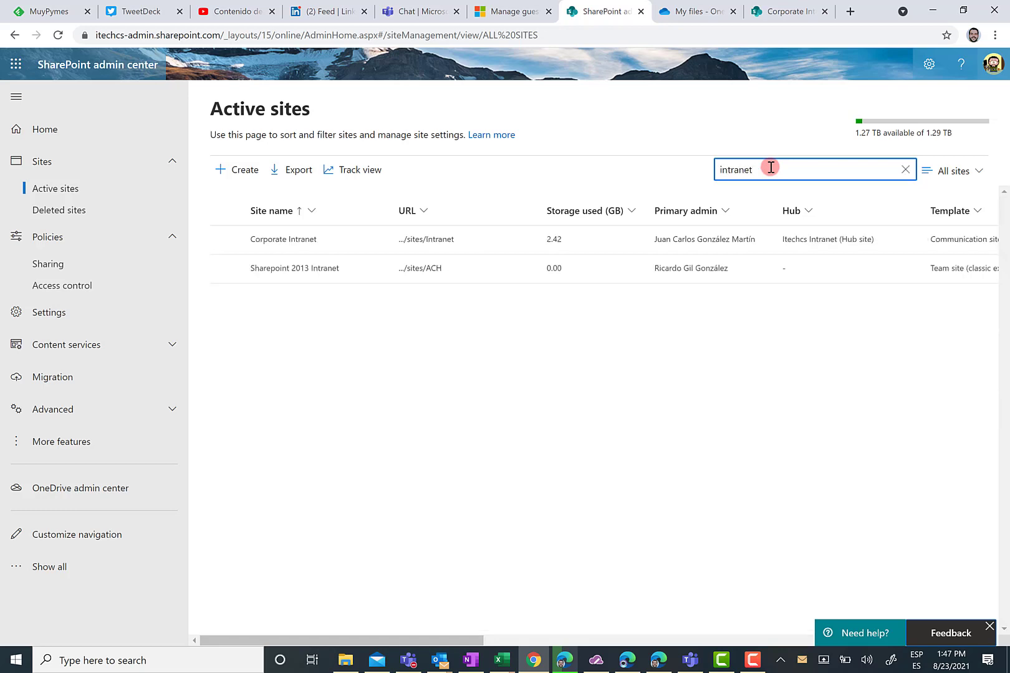
left_click(275, 241)
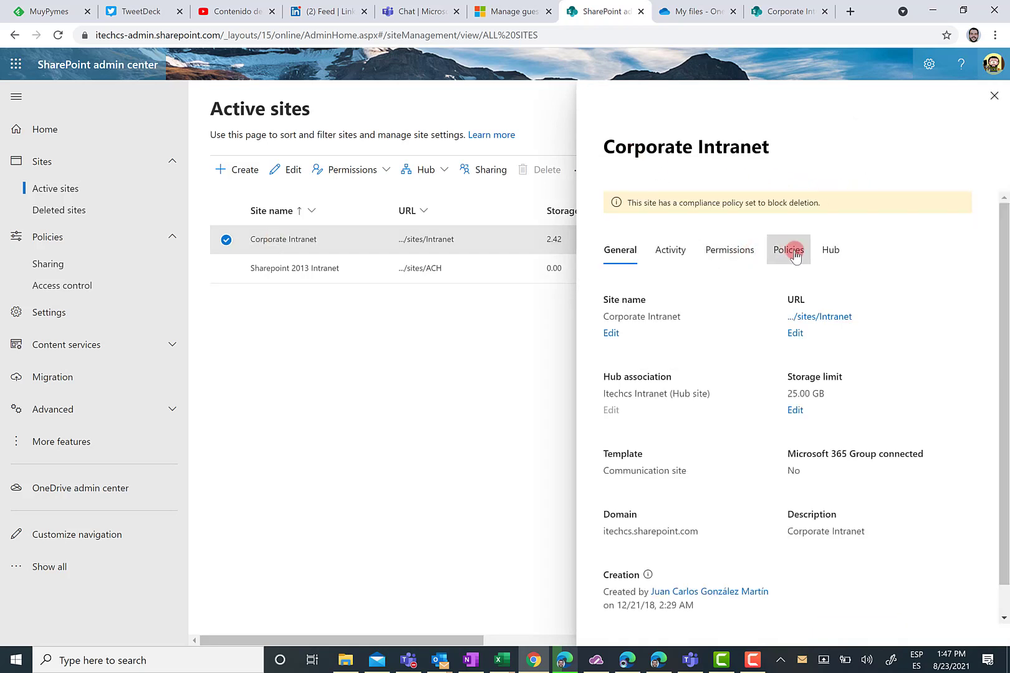
left_click(793, 252)
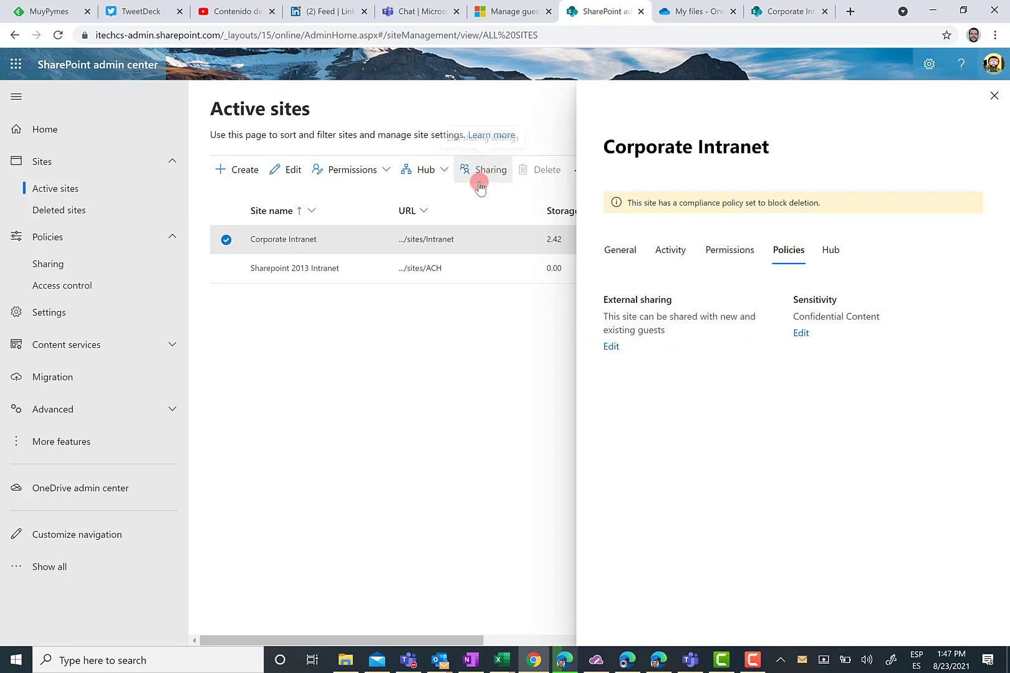
- Try a custom days-based guest expiry on Corporate Intranet's external sharing, then cancel and close the panel
left_click(611, 347)
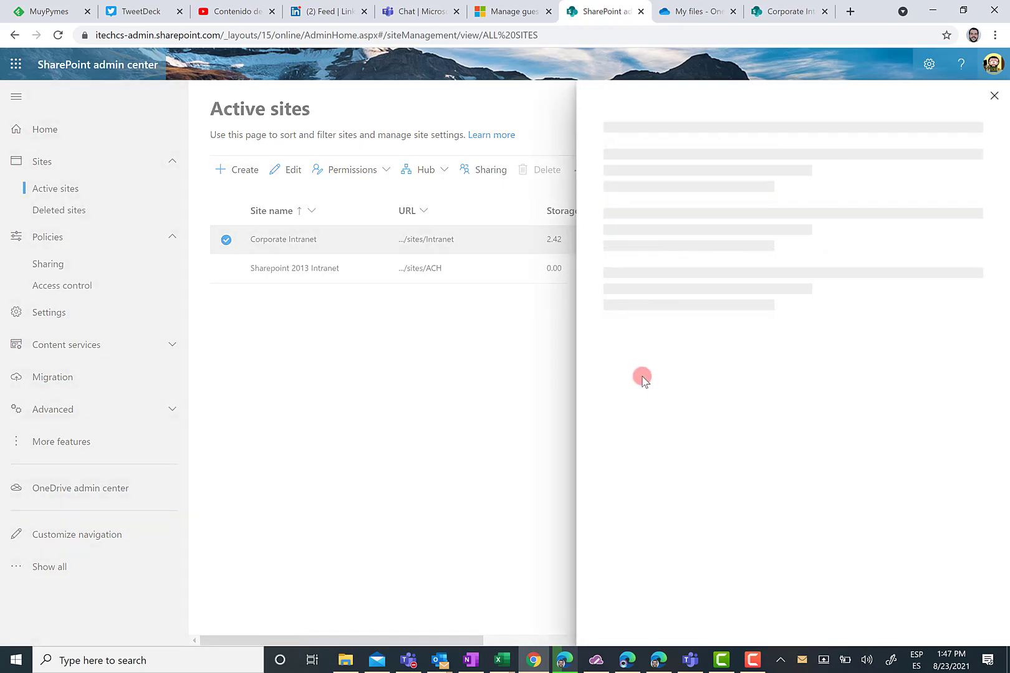
scroll(649, 437, "down", 1)
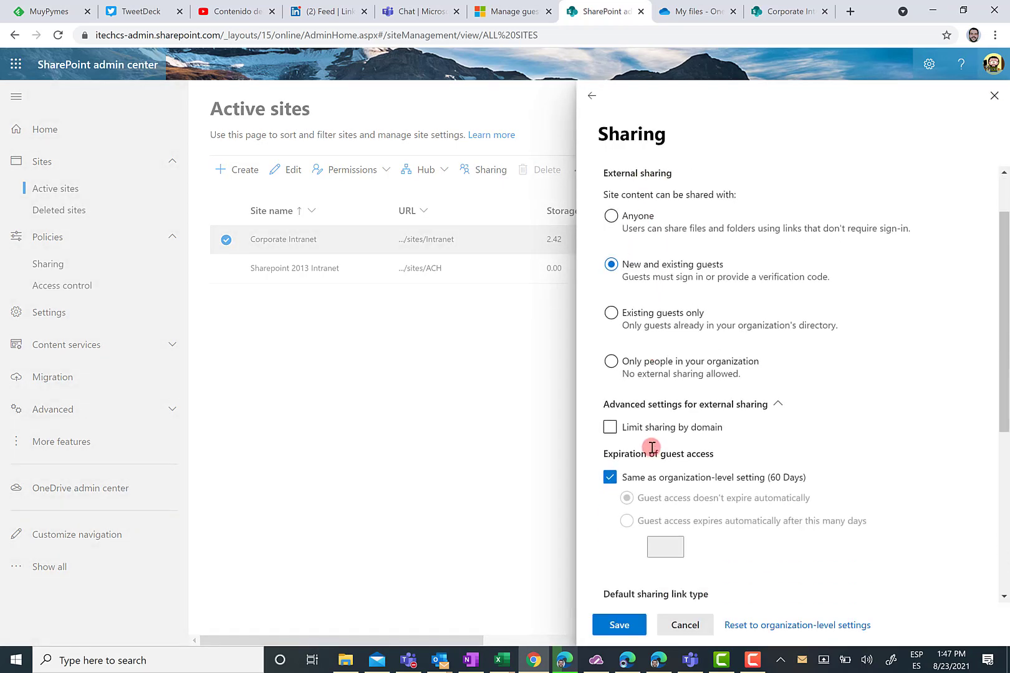
scroll(651, 424, "down", 1)
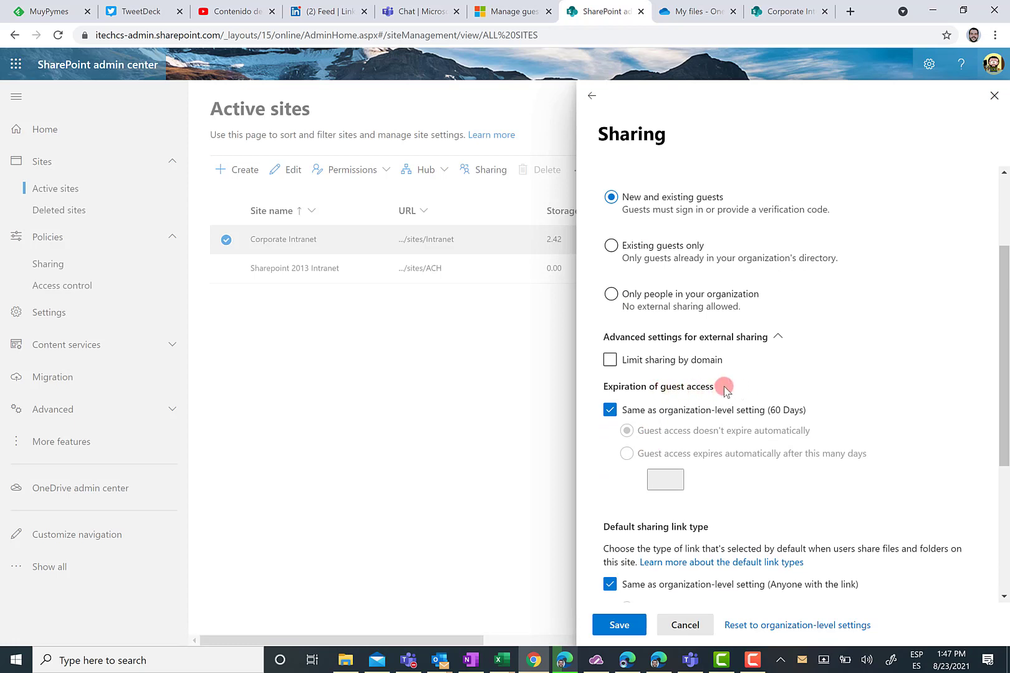
scroll(644, 416, "down", 1)
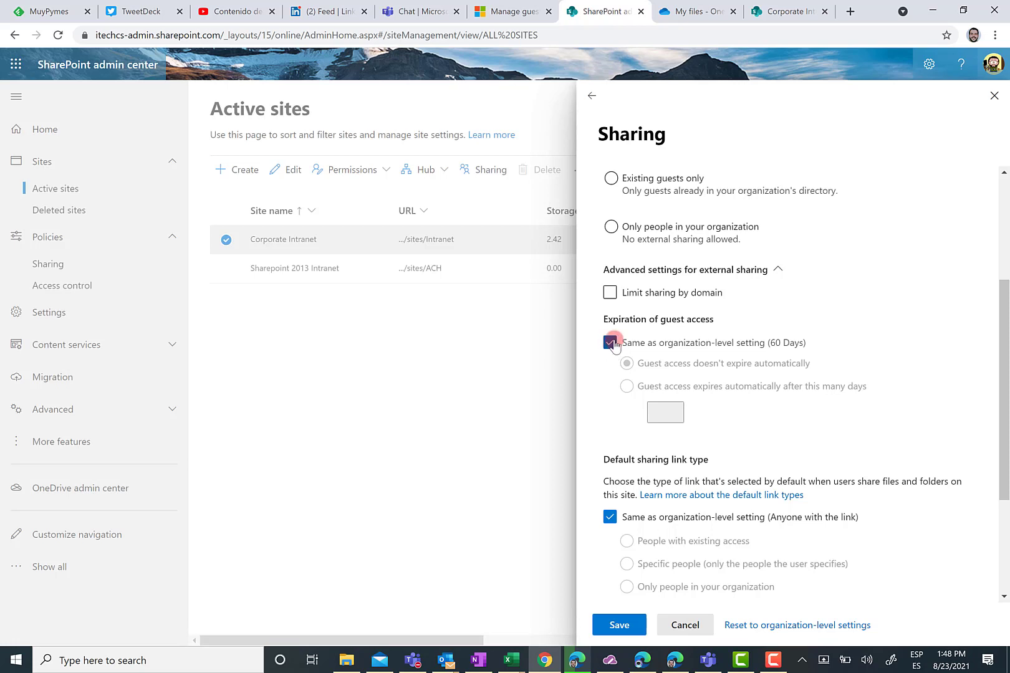
left_click(609, 342)
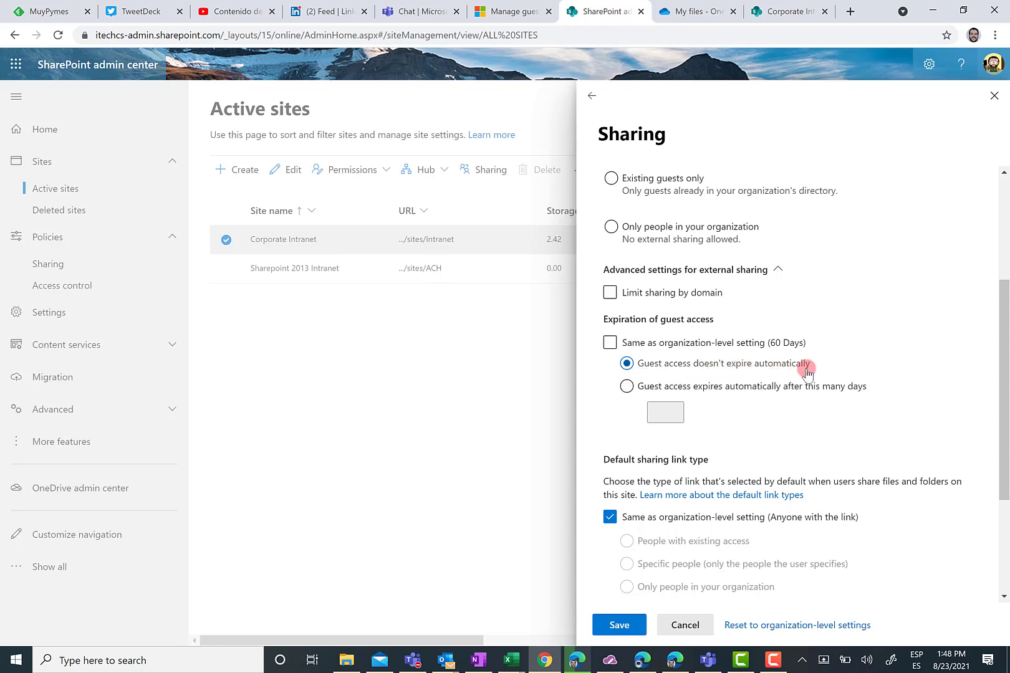
left_click(627, 386)
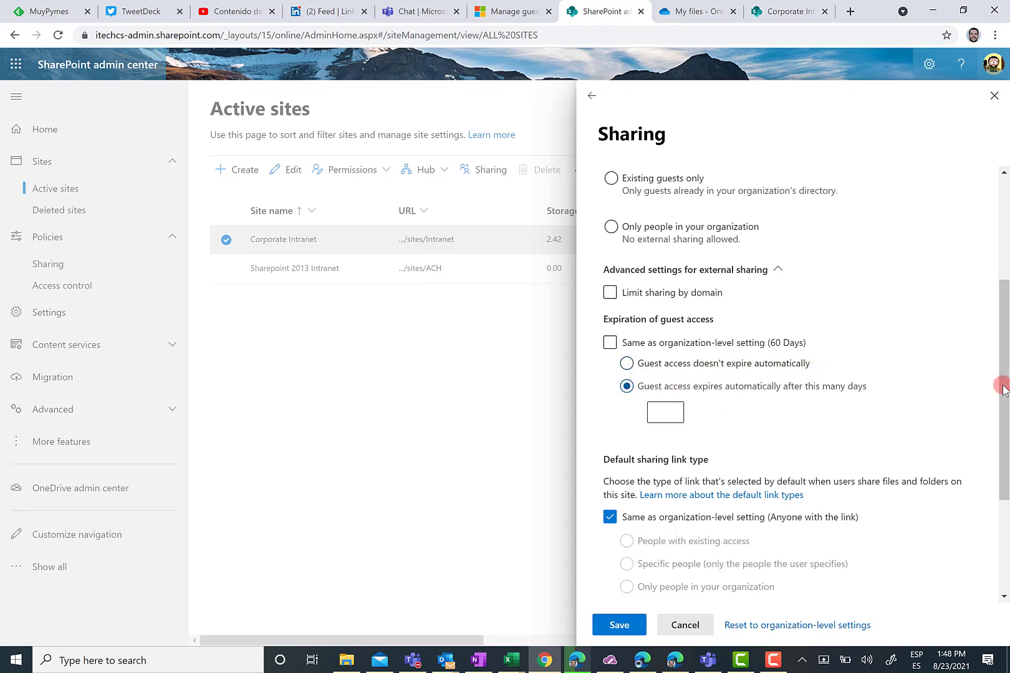
left_click(659, 415)
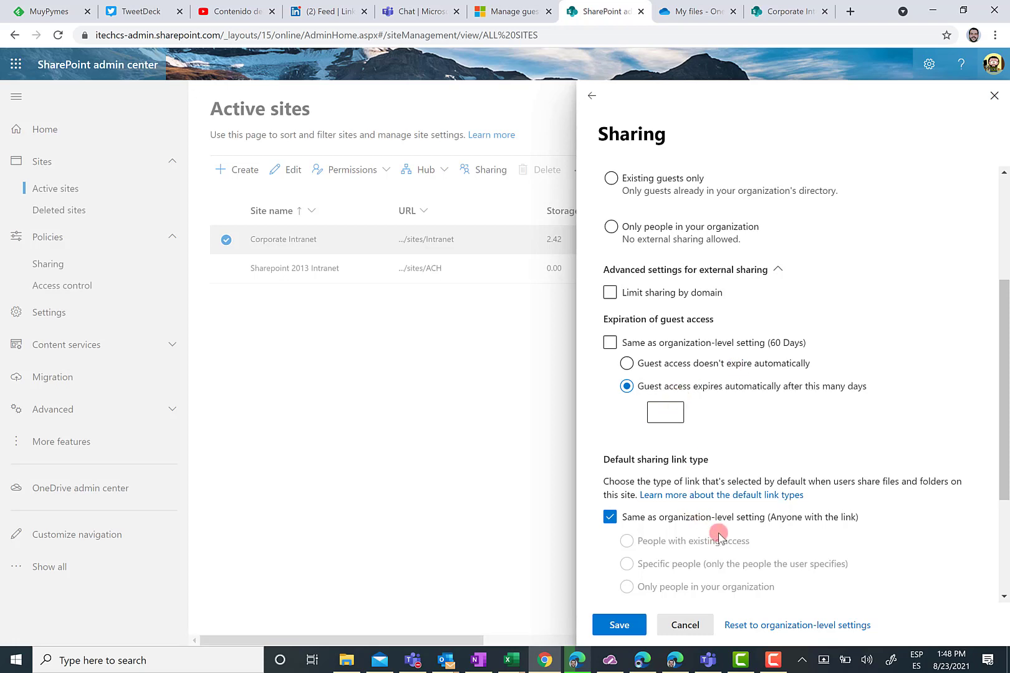
left_click(685, 624)
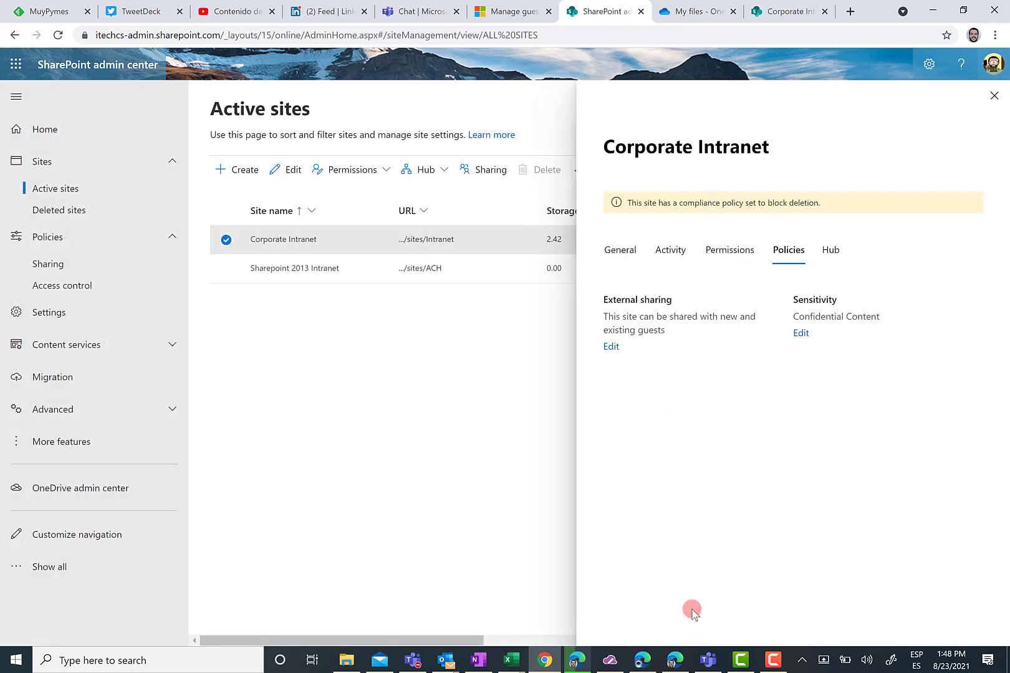
left_click(994, 96)
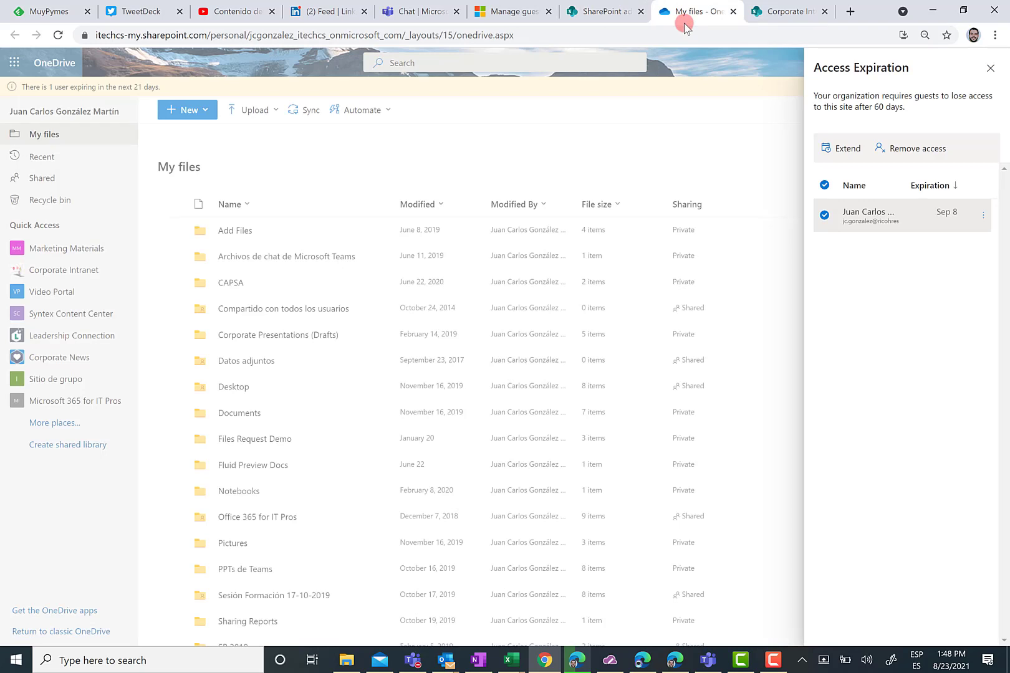
- Select the guest expiring Sep 8 and cancel extending their access to October 22, 2021
left_click(990, 68)
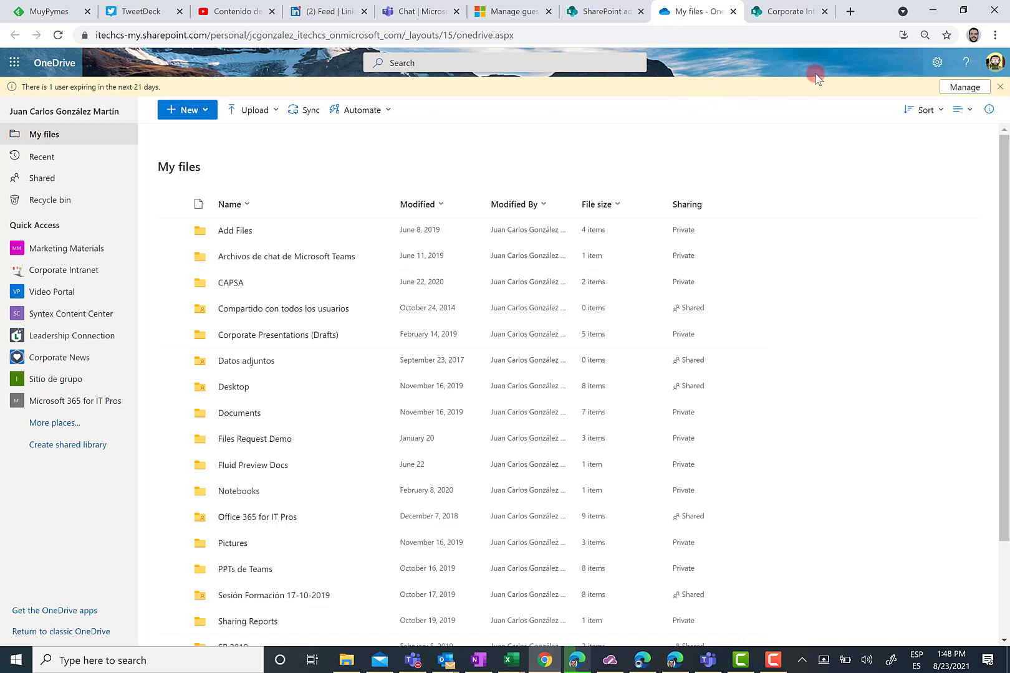
left_click(960, 90)
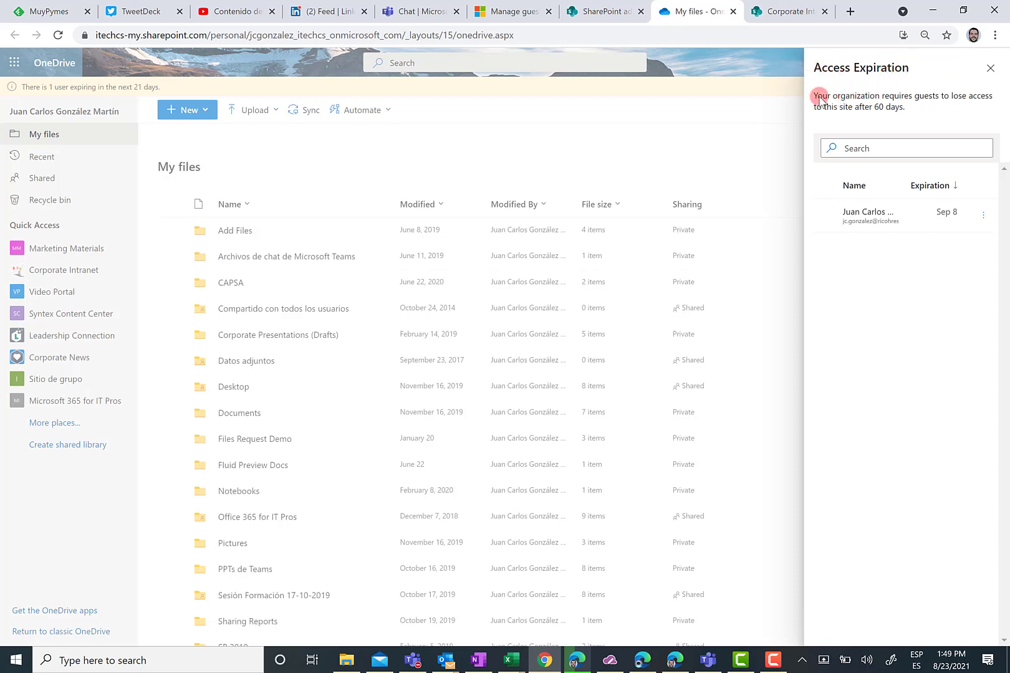
left_click(825, 214)
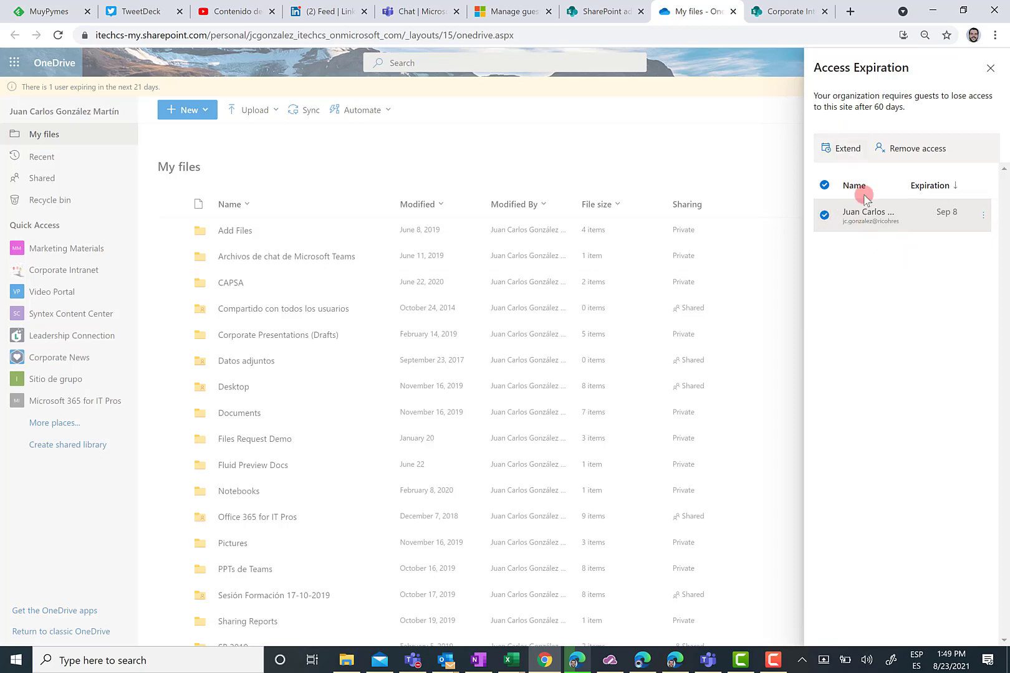
left_click(835, 154)
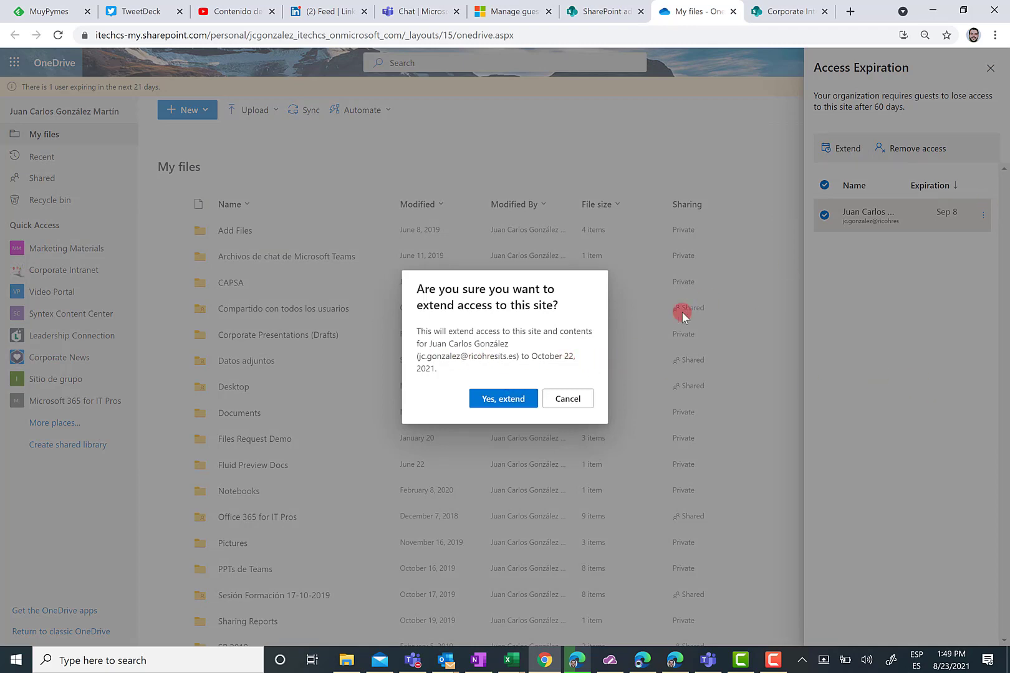
left_click(586, 399)
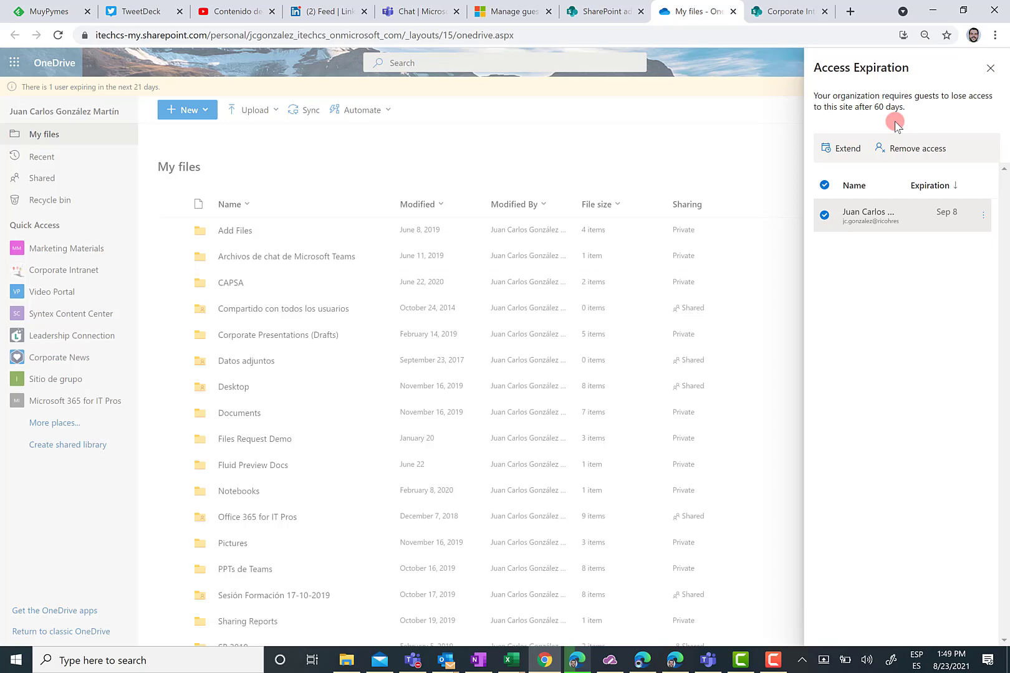
- Open Site permissions for the Corporate Intranet site from the settings gear
left_click(775, 14)
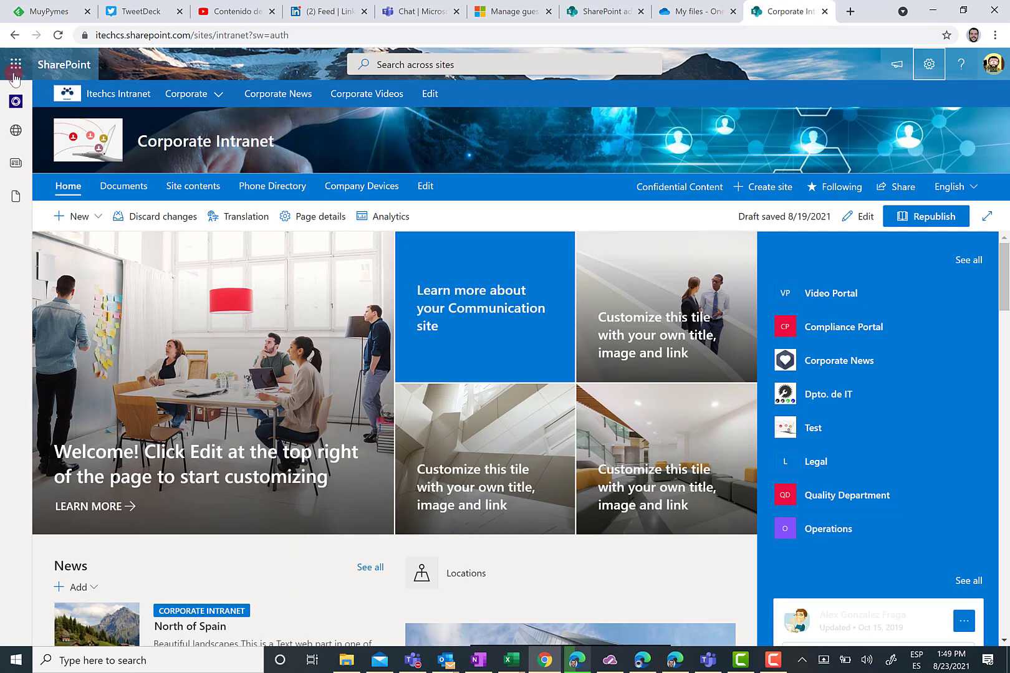
left_click(71, 62)
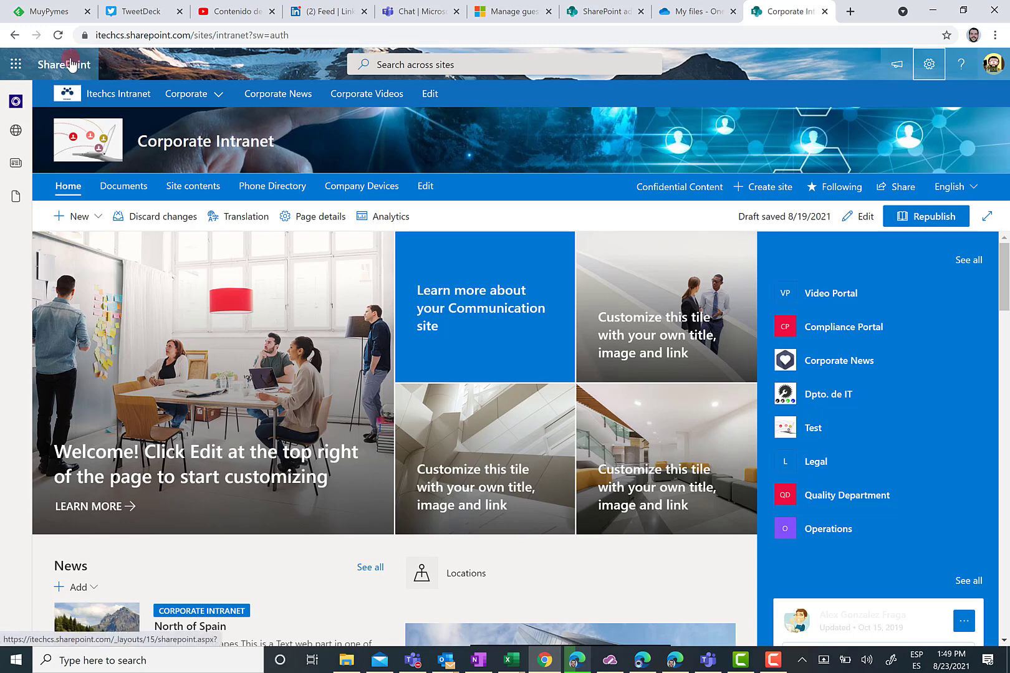
left_click(930, 63)
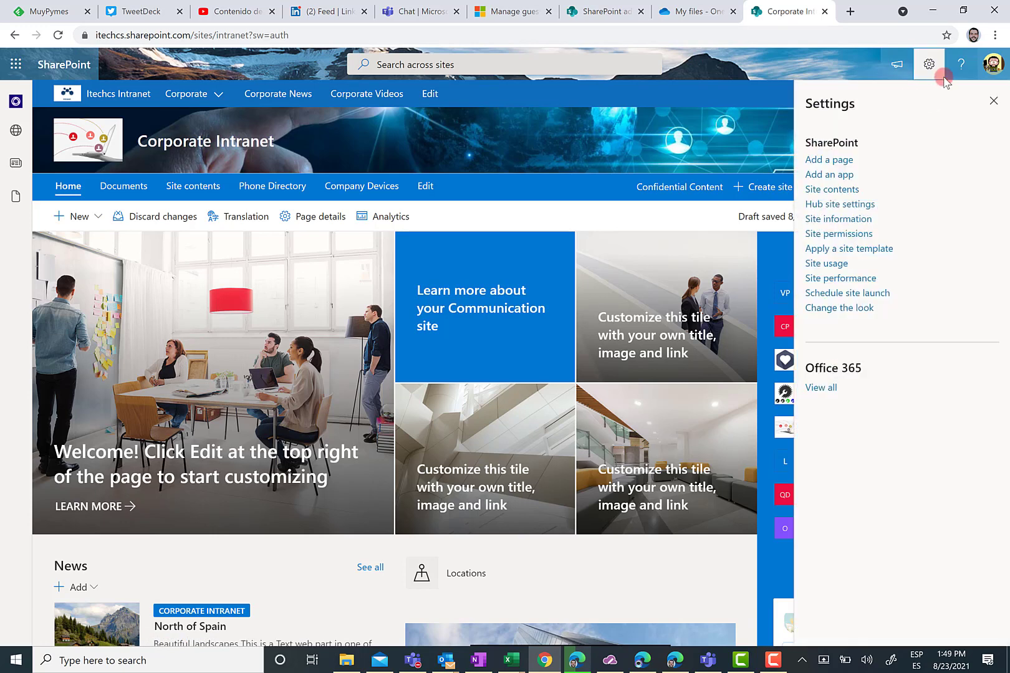
left_click(926, 184)
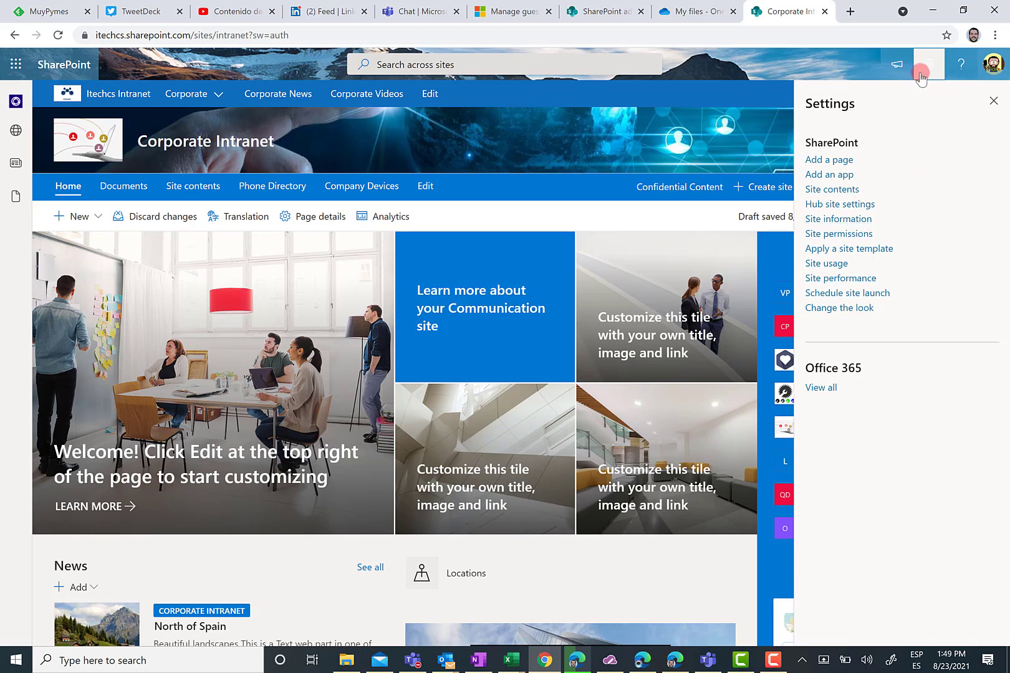
left_click(838, 233)
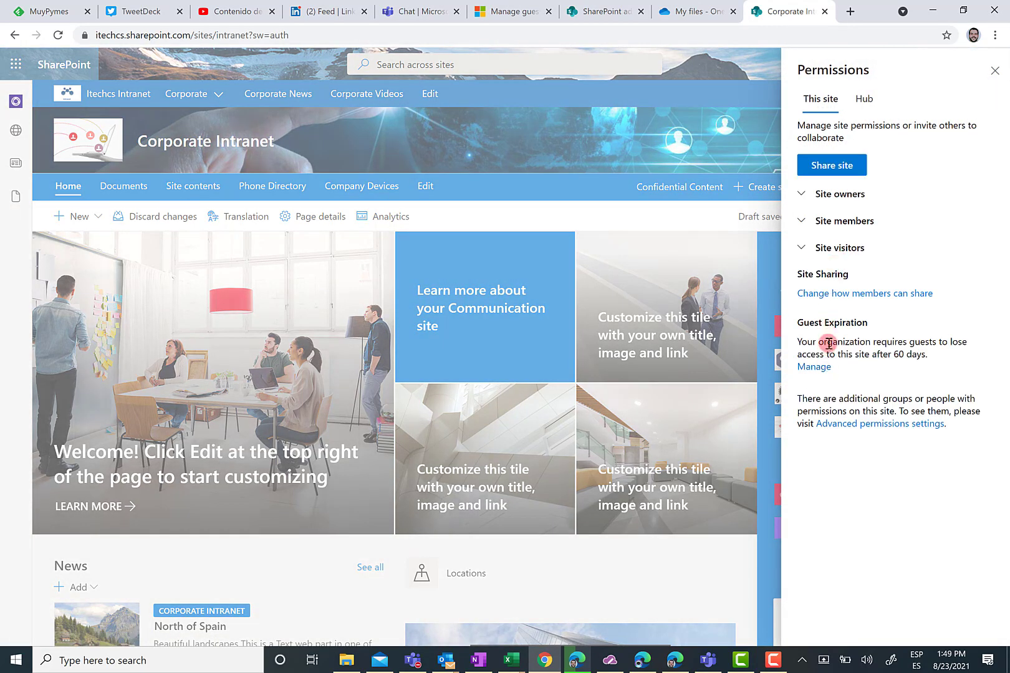
- Highlight the 60-day Guest Expiration notice and open the list of expiring guests
left_click_drag(841, 322, 797, 324)
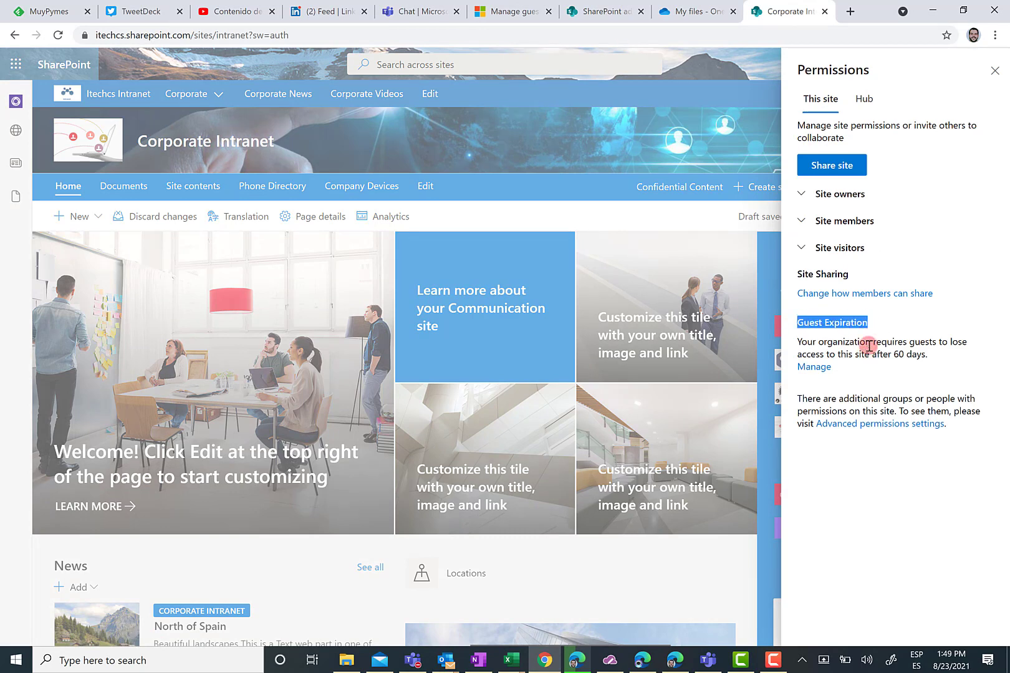
left_click_drag(800, 341, 937, 349)
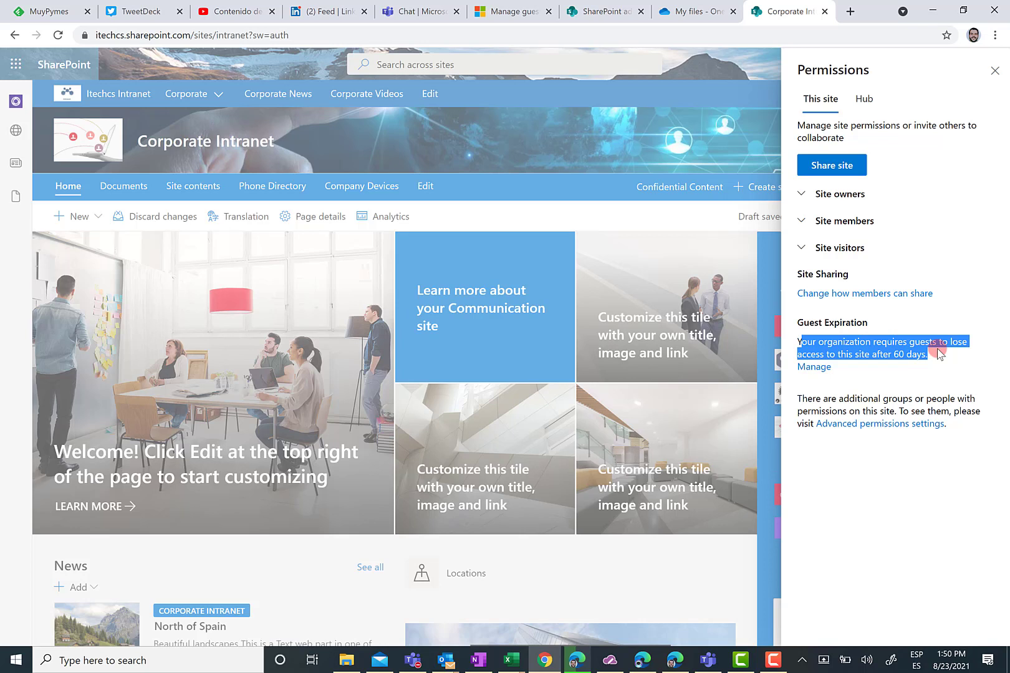
left_click_drag(937, 348, 915, 366)
left_click(827, 365)
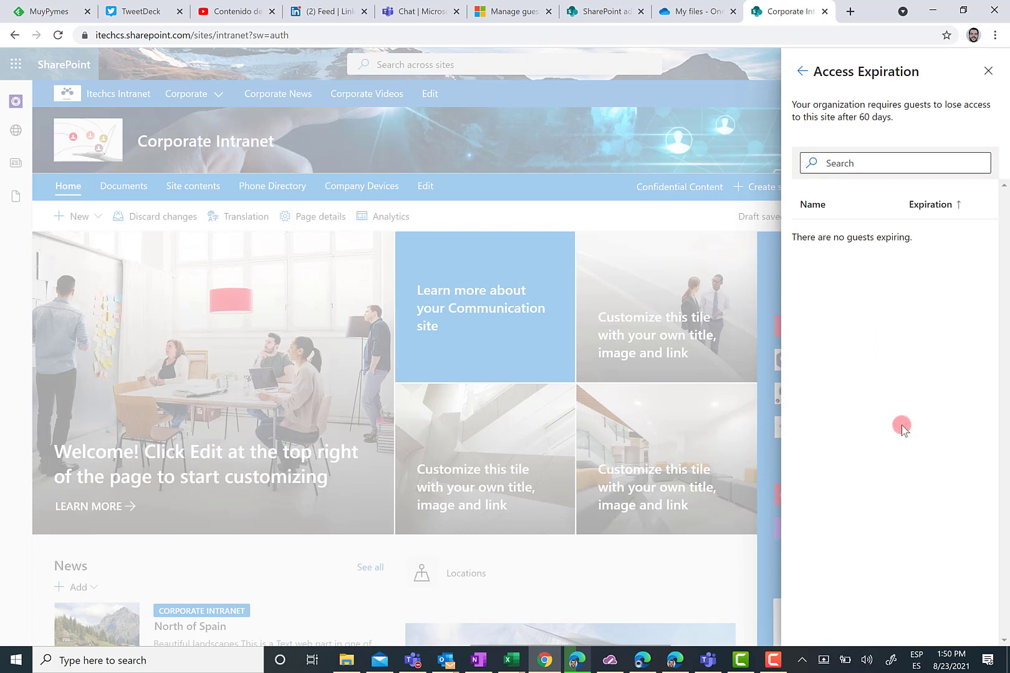
- Return to OneDrive My files and close its Access Expiration panel
left_click(691, 11)
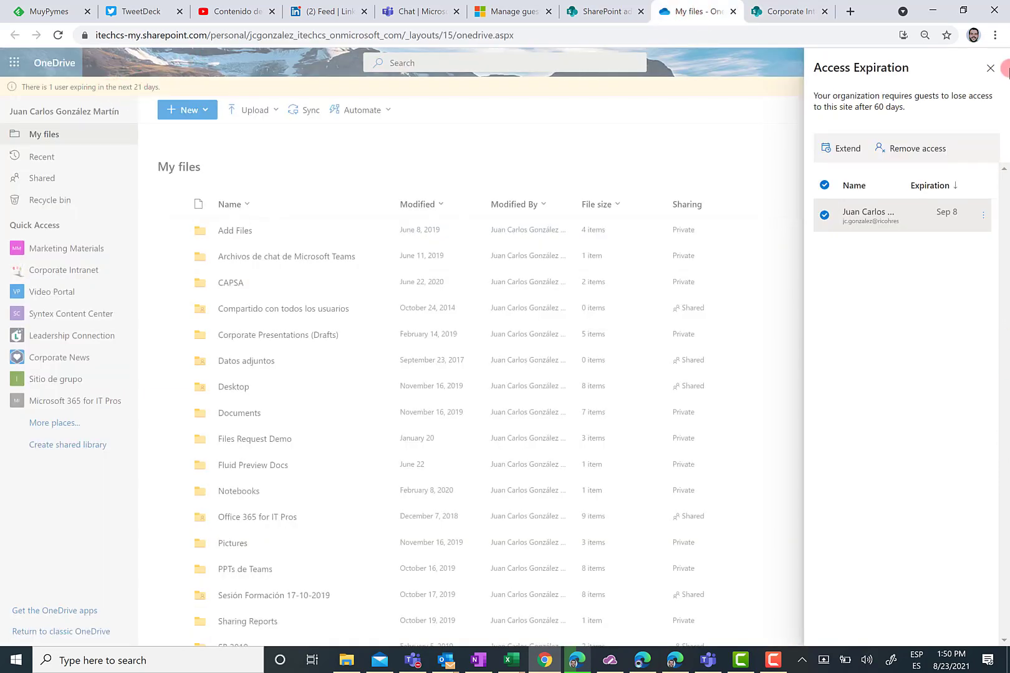
left_click(990, 68)
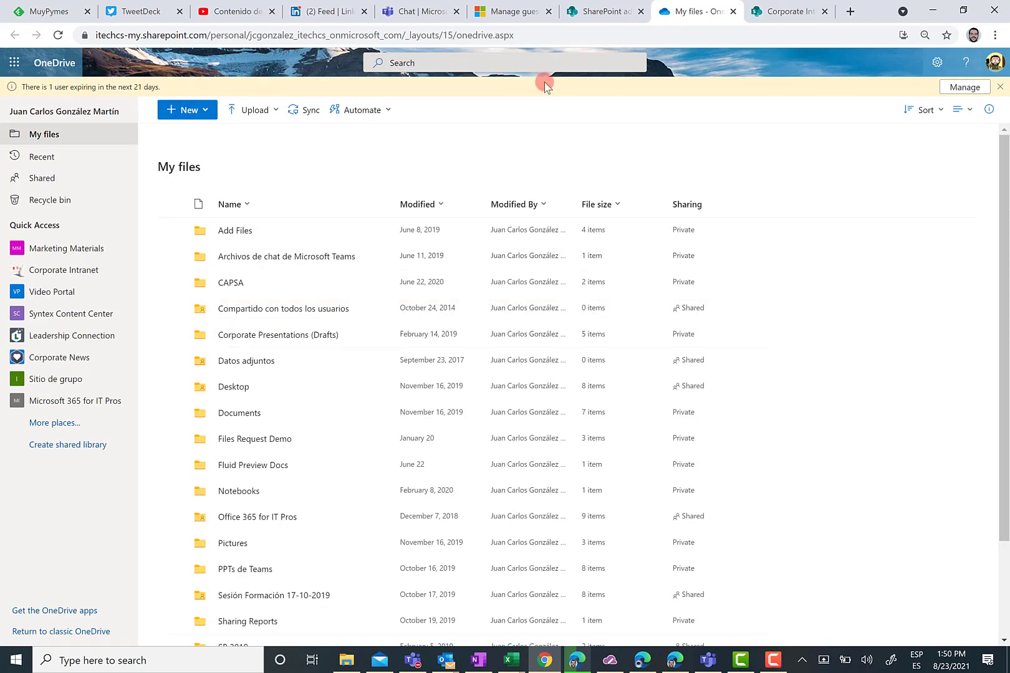
left_click(446, 660)
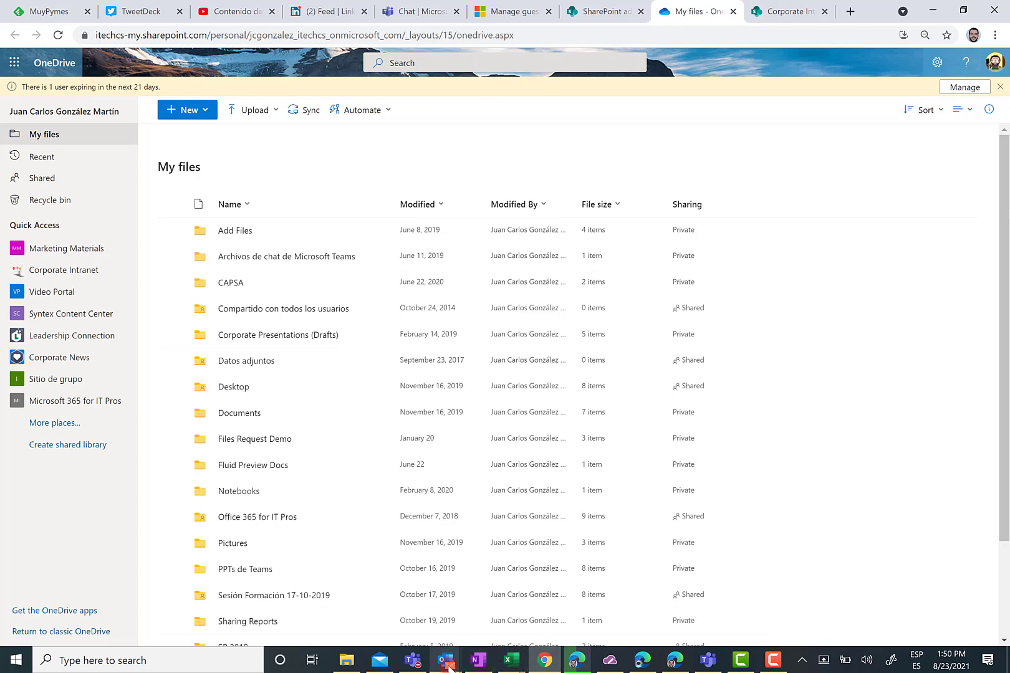
- Open the Outlook email about the one guest losing access on 9/8/2021
left_click(447, 663)
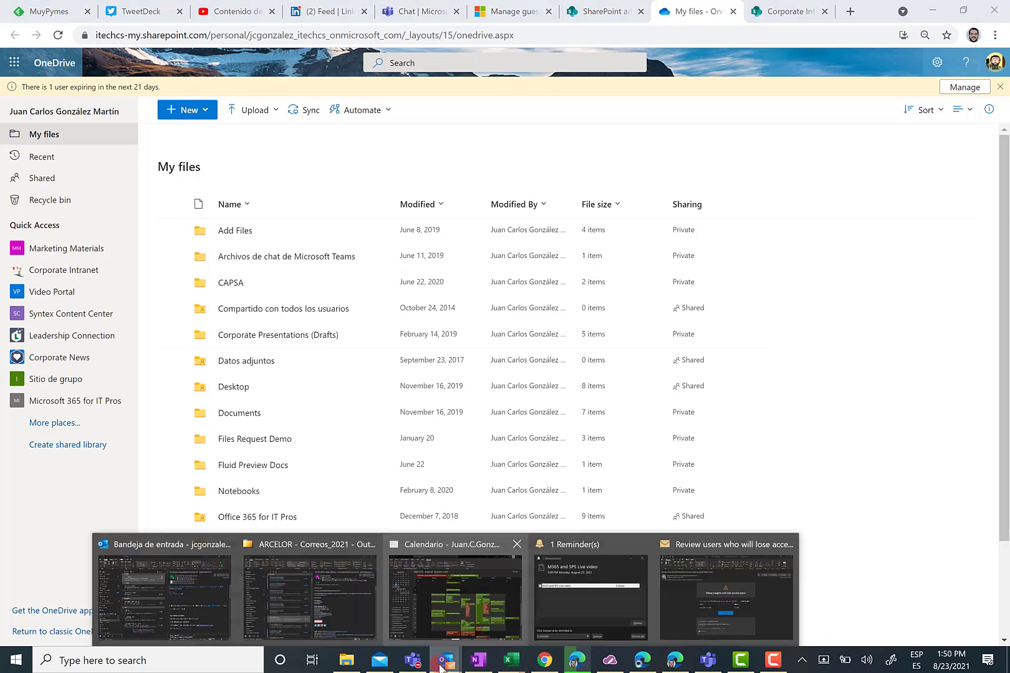
left_click(710, 583)
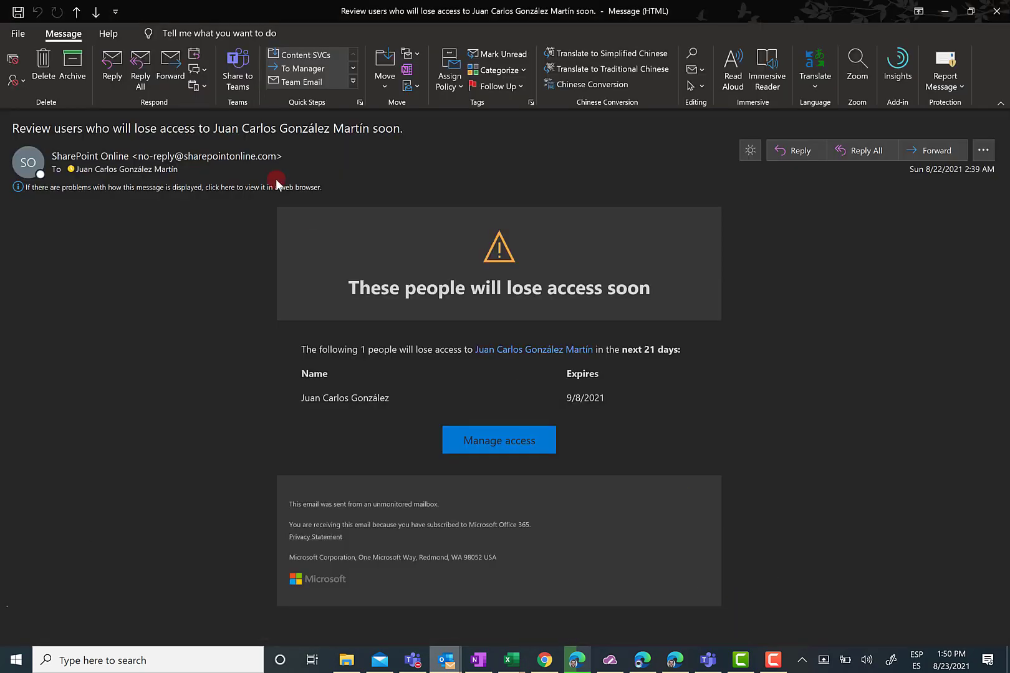